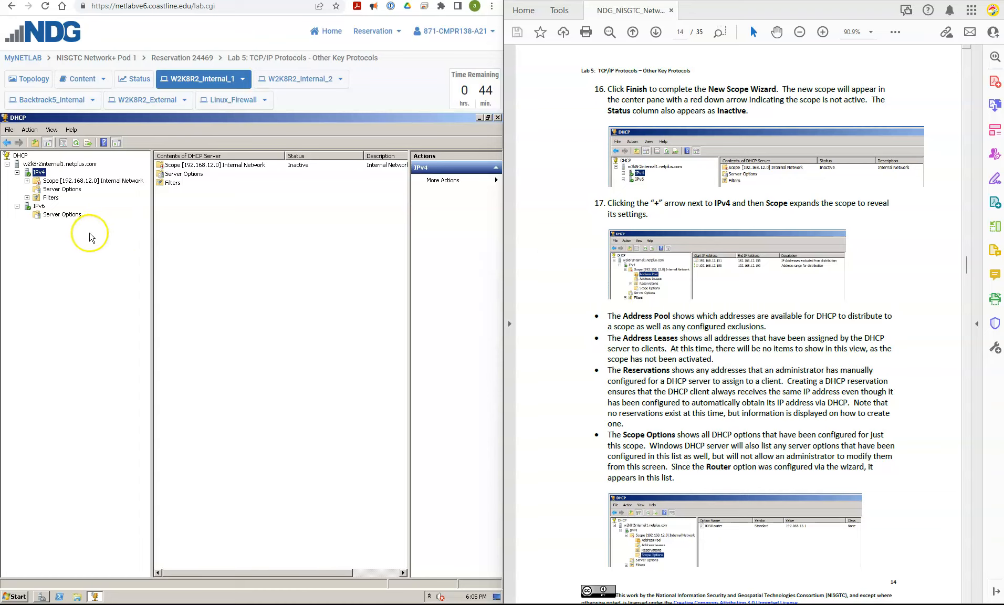
- Expand the Internal Network scope under IPv4 and review its address pool, address leases, reservations and scope options
{"action": "left_click", "coordinate": [27, 181]}
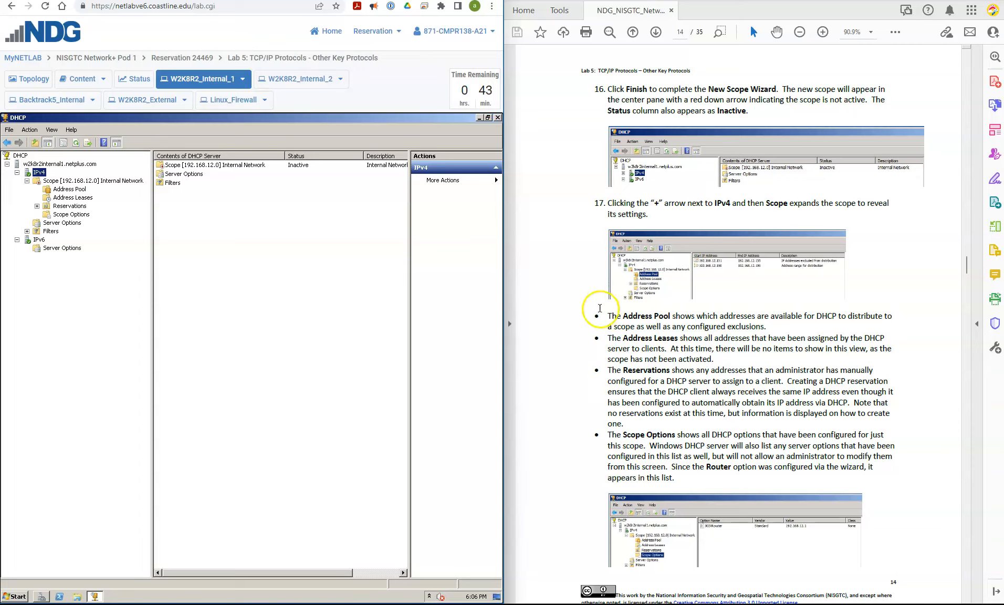
{"action": "left_click", "coordinate": [60, 189]}
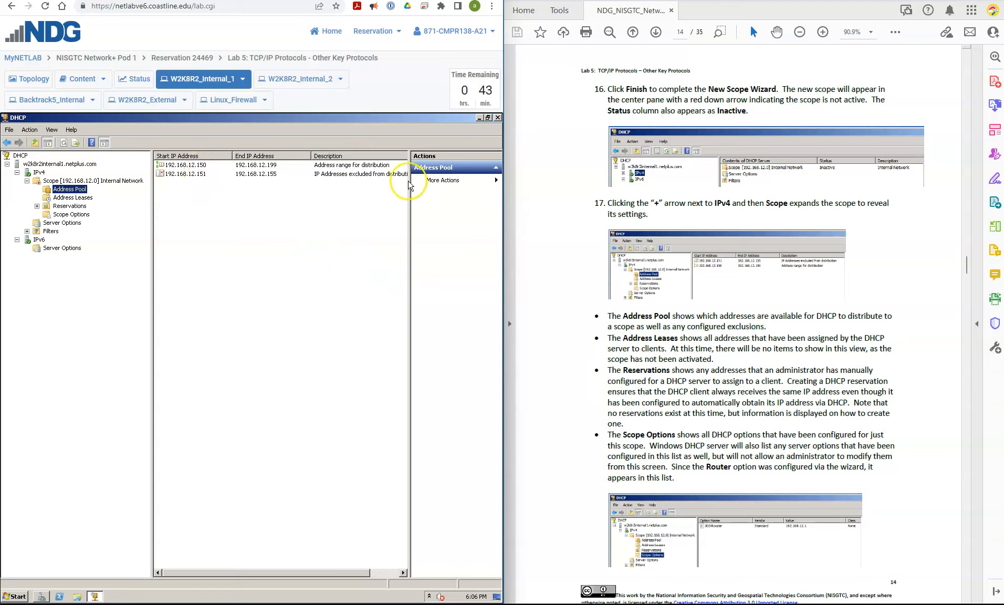
{"action": "left_click", "coordinate": [361, 176]}
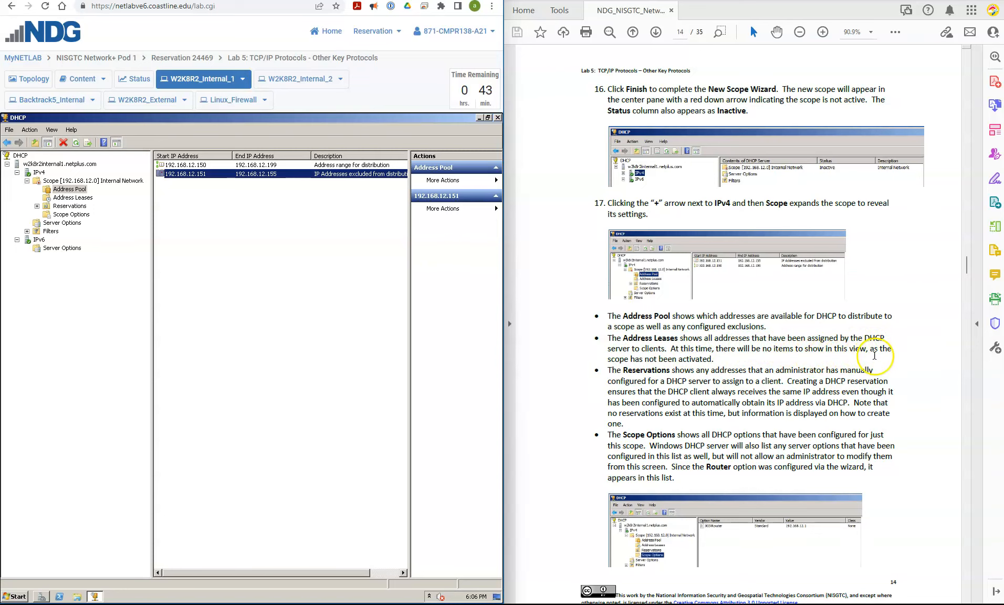
{"action": "left_click", "coordinate": [79, 198]}
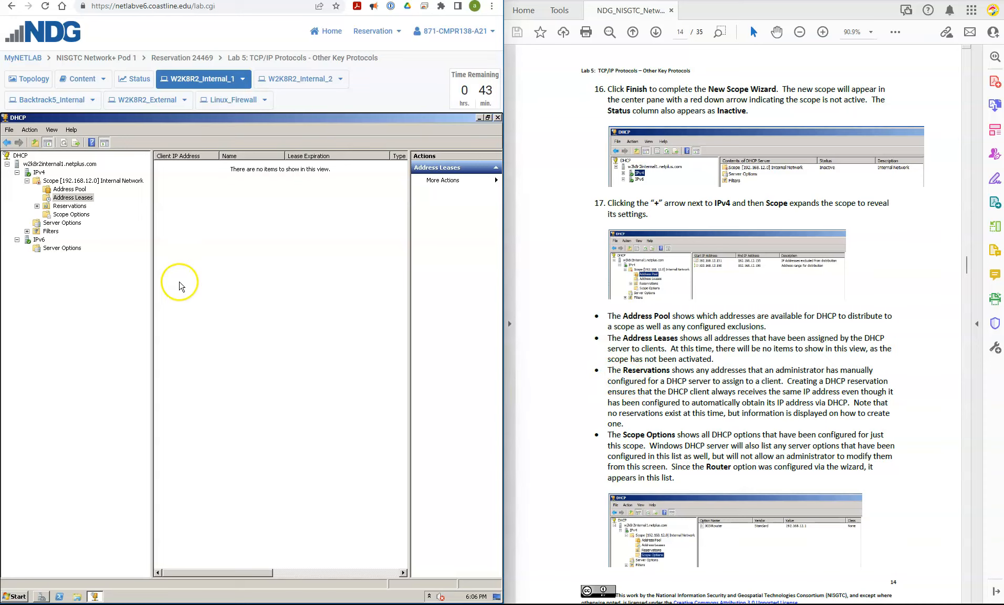
{"action": "left_click", "coordinate": [72, 206]}
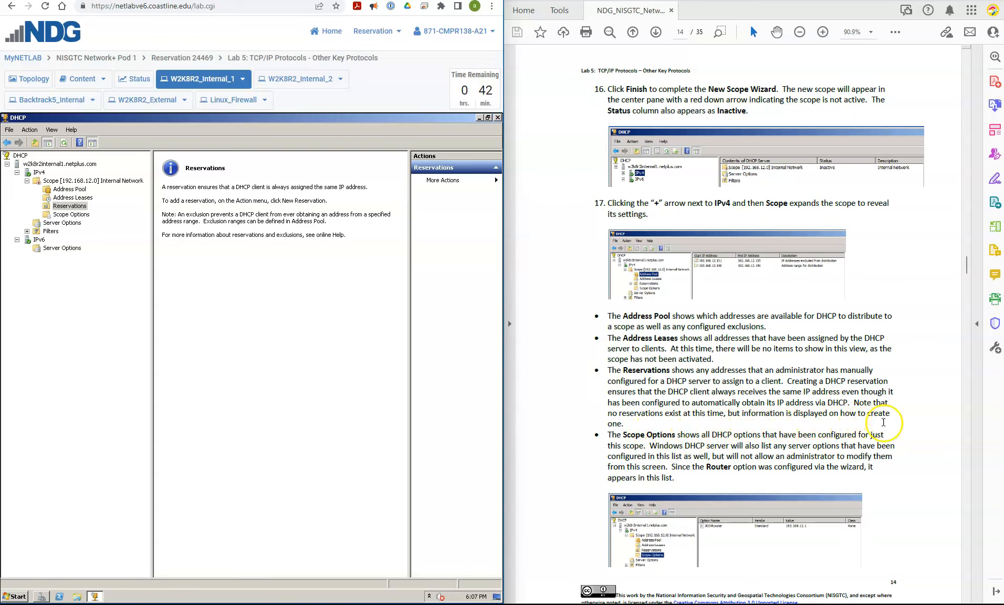
{"action": "left_click", "coordinate": [65, 215]}
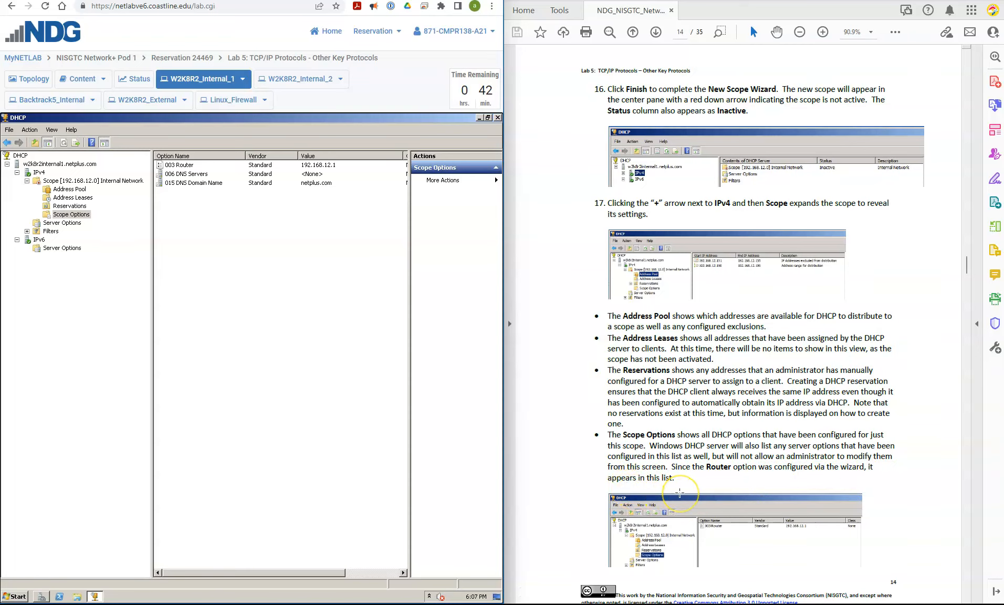
- Open the configuration dialog for the IPv4 server options
{"action": "scroll", "coordinate": [680, 492], "scroll_direction": "down", "scroll_amount": 3}
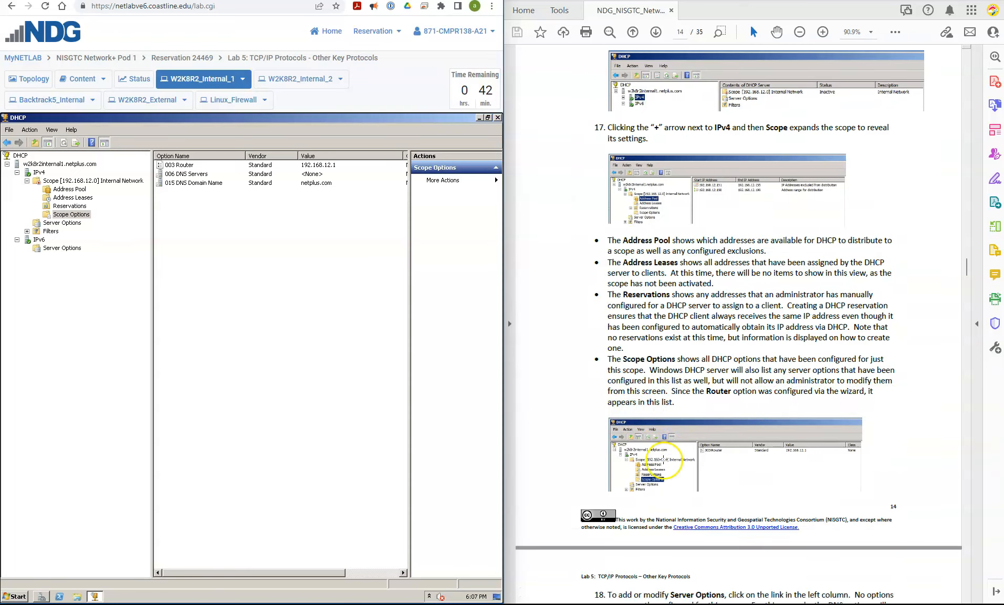
{"action": "scroll", "coordinate": [661, 454], "scroll_direction": "down", "scroll_amount": 12}
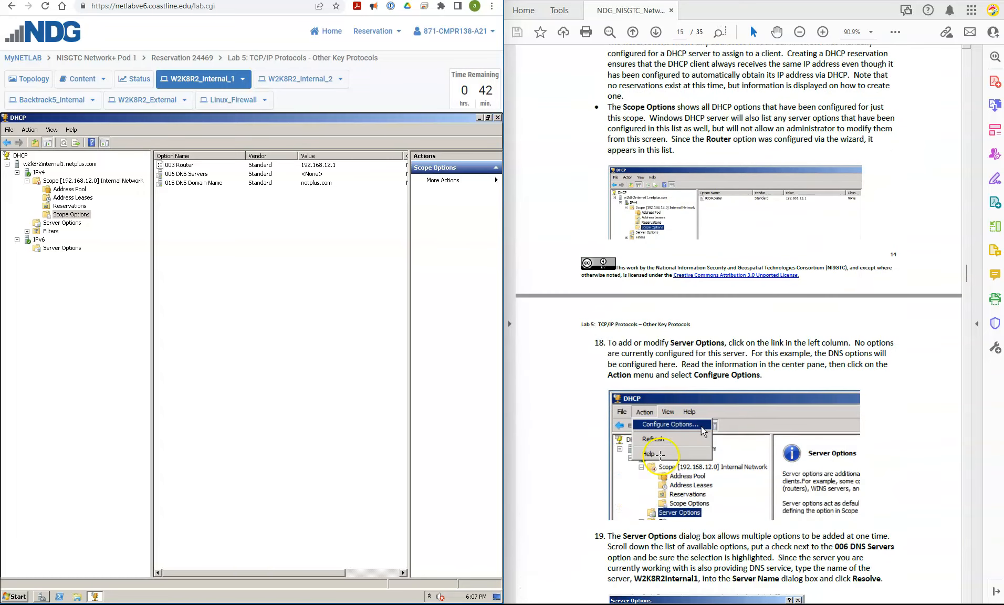
{"action": "scroll", "coordinate": [661, 456], "scroll_direction": "down", "scroll_amount": 3}
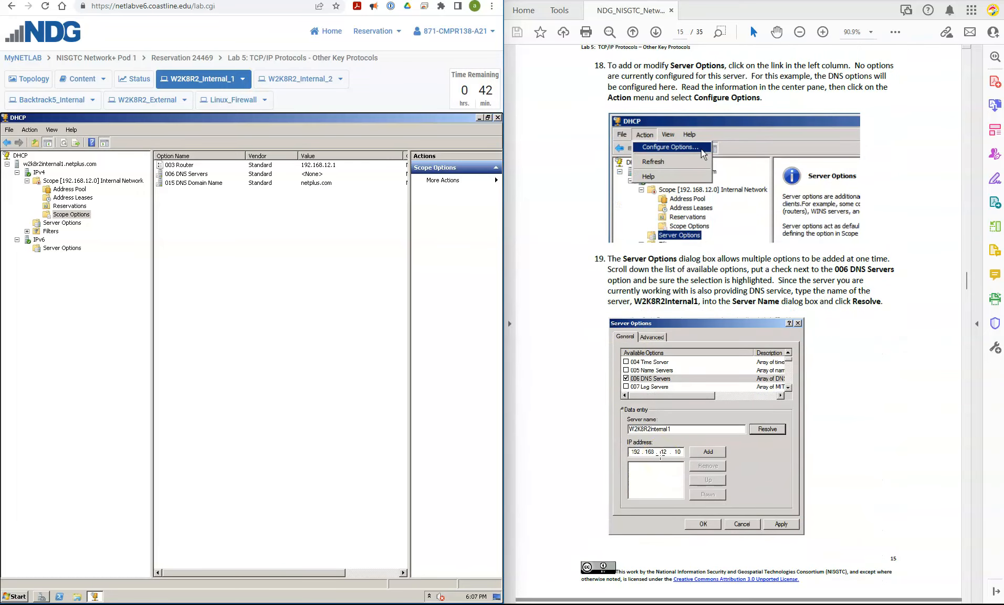
{"action": "left_click", "coordinate": [410, 108]}
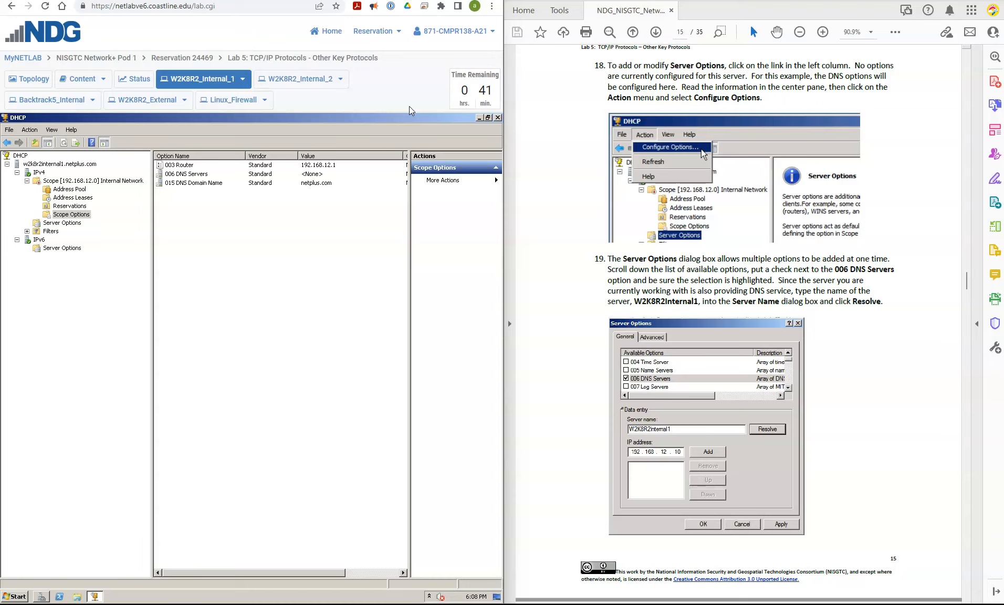
{"action": "left_click", "coordinate": [66, 224]}
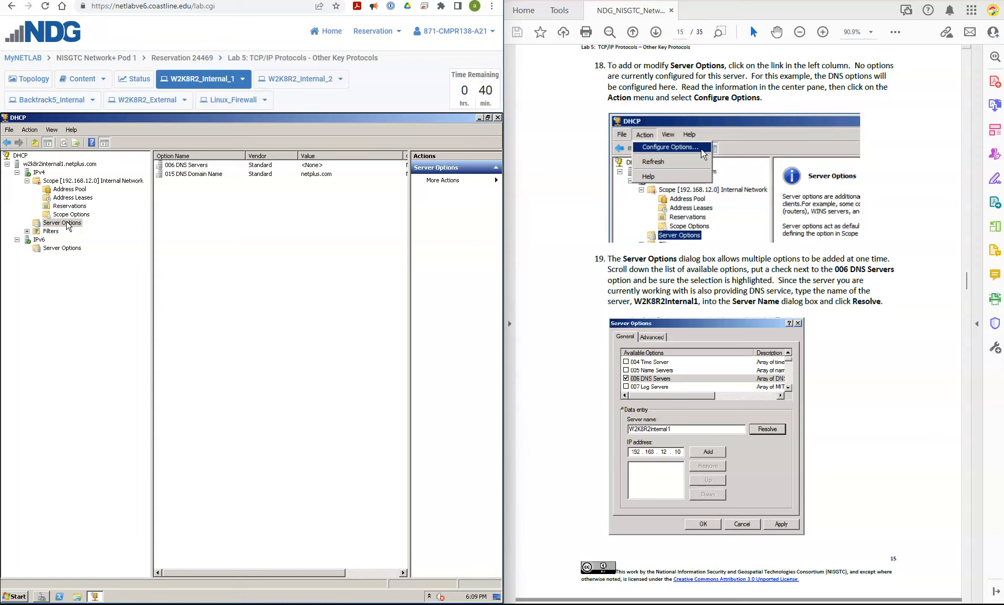
{"action": "left_click", "coordinate": [65, 223]}
{"action": "left_click", "coordinate": [30, 131]}
{"action": "left_click", "coordinate": [44, 146]}
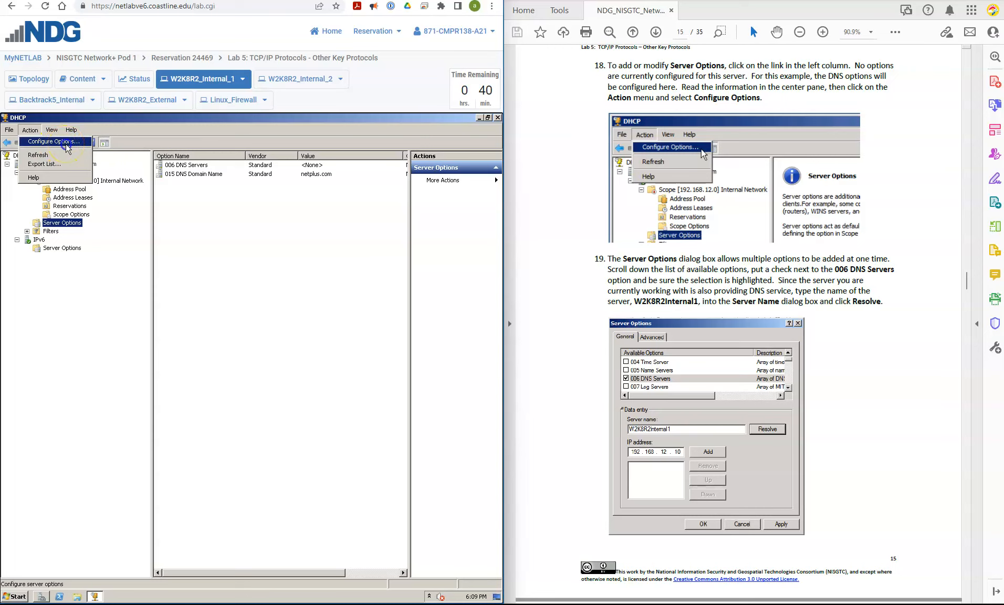
{"action": "left_click", "coordinate": [67, 147]}
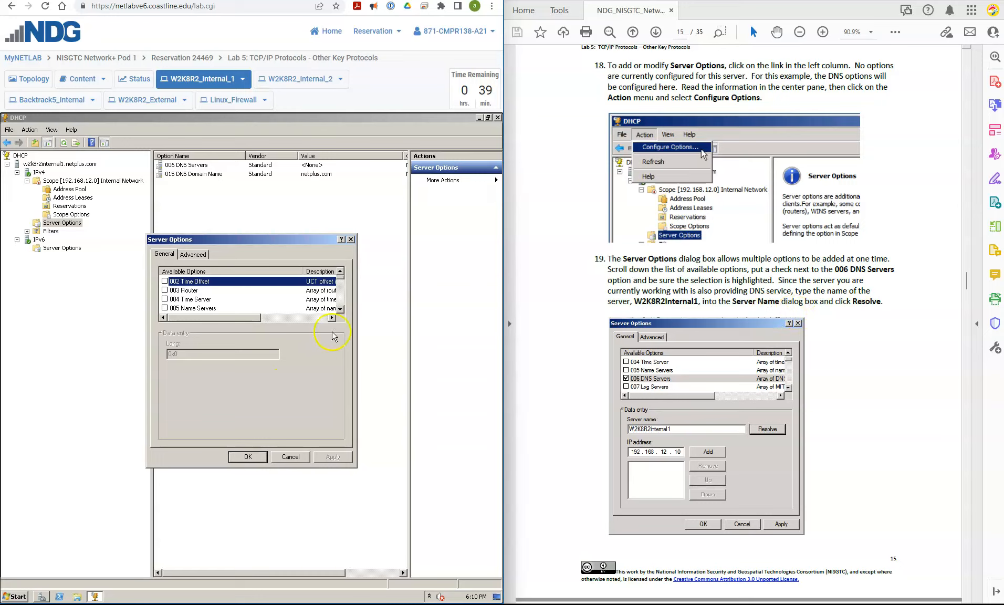
- For the 006 DNS Servers option, enter the server name W2K8R2Internal1 and resolve it to its IP address
{"action": "scroll", "coordinate": [341, 309], "scroll_direction": "down", "scroll_amount": 1}
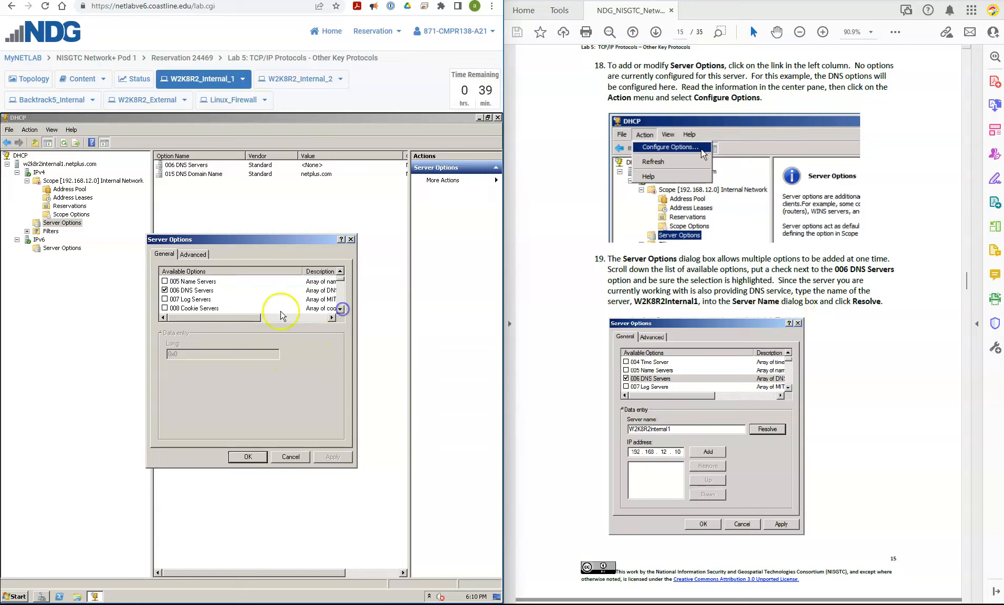
{"action": "left_click", "coordinate": [183, 291]}
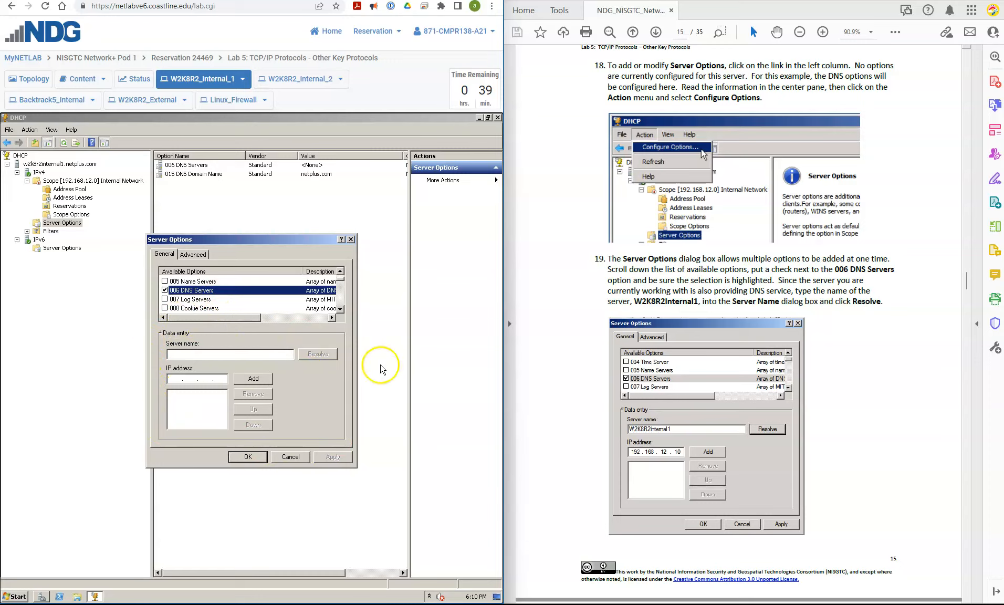
{"action": "left_click", "coordinate": [194, 354]}
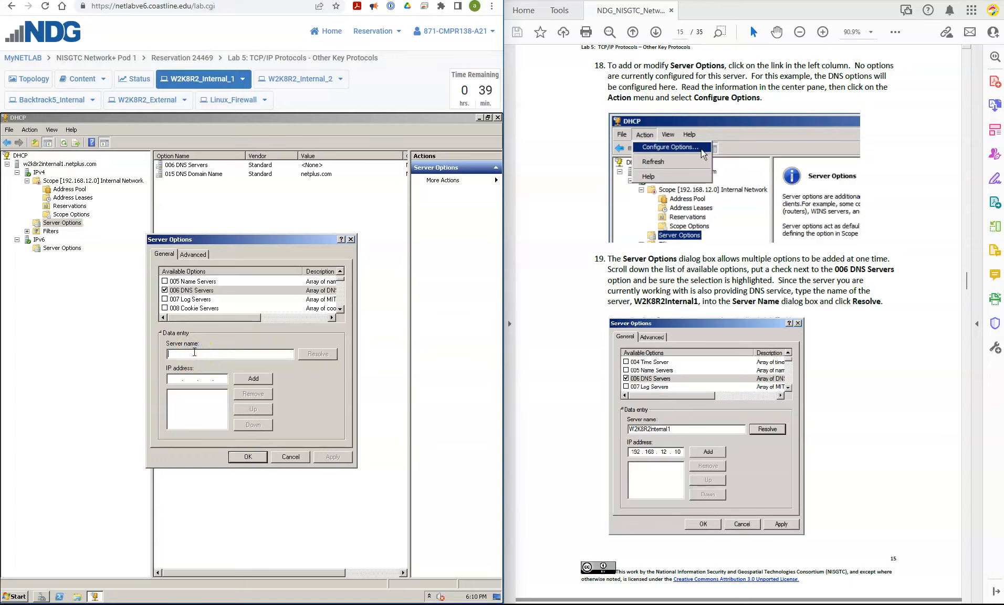
{"action": "type", "text": "W2K8R2Internal1"}
{"action": "left_click", "coordinate": [311, 355]}
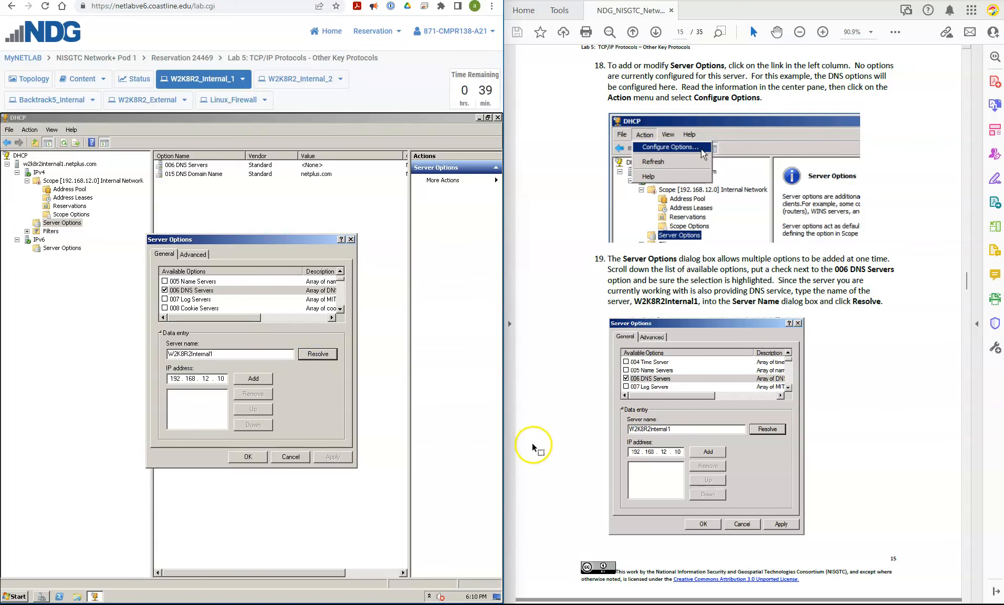
- Add the resolved address 192.168.12.10 to the DNS server list
{"action": "scroll", "coordinate": [546, 444], "scroll_direction": "down", "scroll_amount": 10}
{"action": "scroll", "coordinate": [545, 445], "scroll_direction": "down", "scroll_amount": 7}
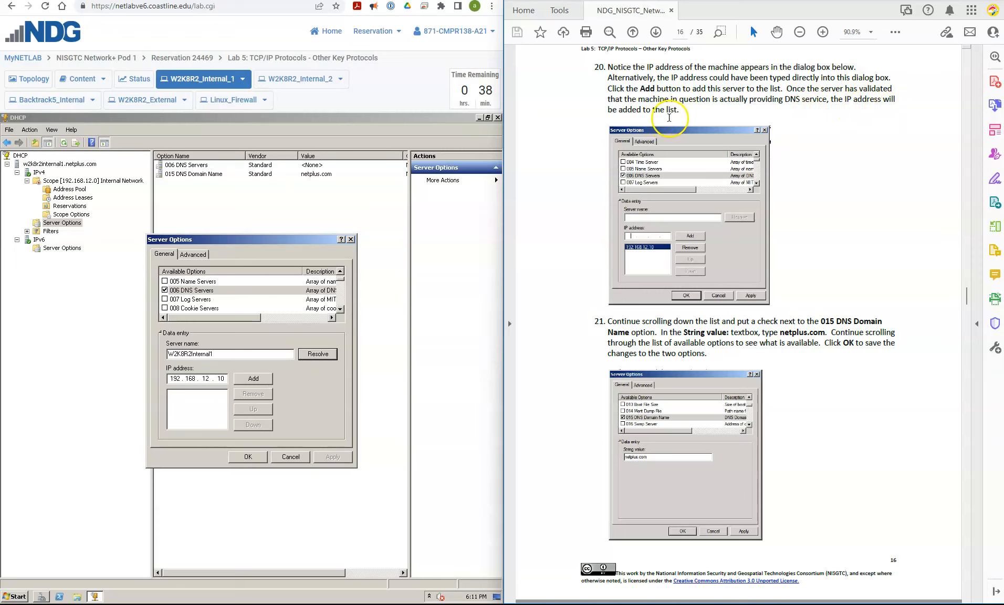
{"action": "left_click", "coordinate": [251, 379]}
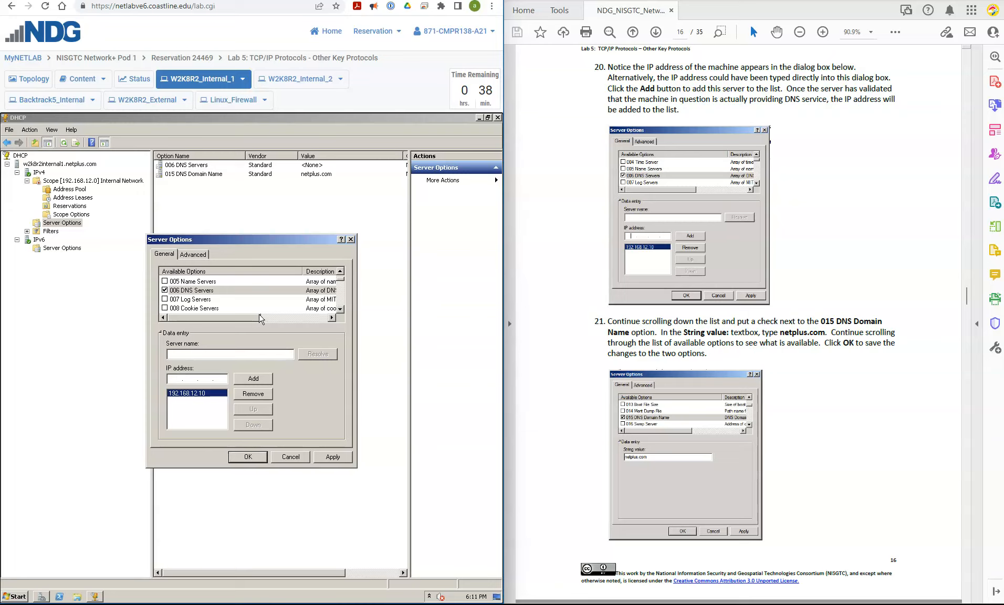
- Select the 015 DNS Domain Name option and check its string value
{"action": "left_click", "coordinate": [257, 284]}
{"action": "left_click", "coordinate": [255, 282]}
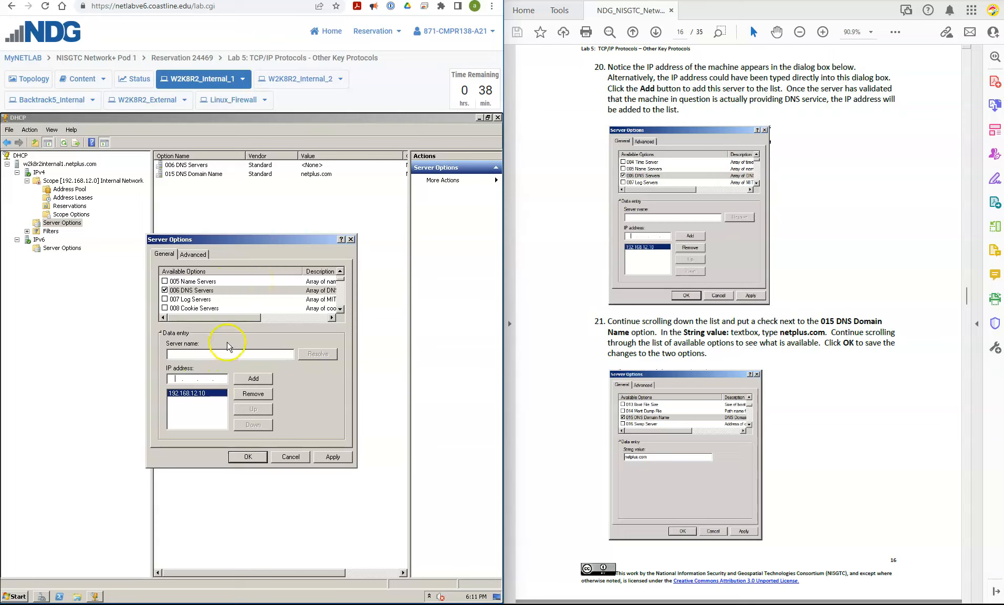
{"action": "left_click", "coordinate": [332, 332]}
{"action": "left_click", "coordinate": [341, 309]}
{"action": "left_click", "coordinate": [341, 309]}
{"action": "left_click", "coordinate": [341, 309]}
{"action": "left_click", "coordinate": [341, 310]}
{"action": "left_click", "coordinate": [342, 309]}
{"action": "left_click", "coordinate": [341, 310]}
{"action": "left_click", "coordinate": [342, 310]}
{"action": "left_click", "coordinate": [342, 310]}
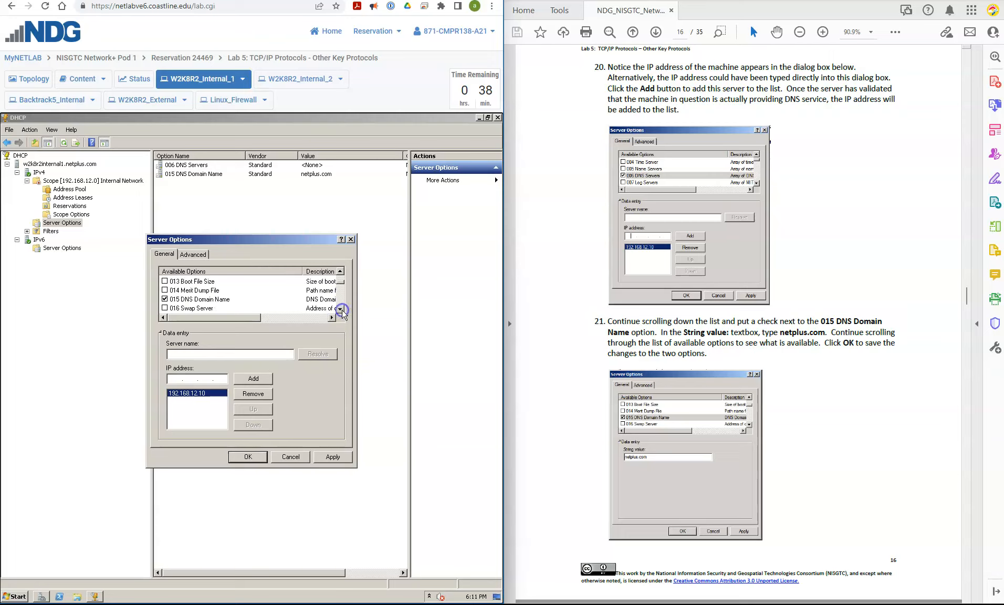
{"action": "left_click", "coordinate": [217, 299]}
{"action": "left_click", "coordinate": [220, 388]}
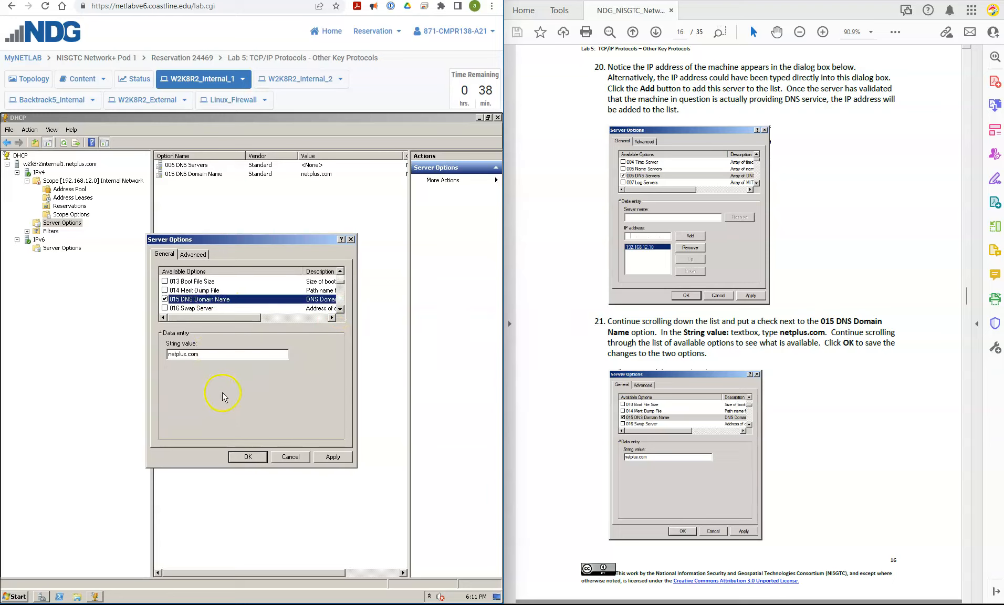
{"action": "left_click", "coordinate": [235, 356]}
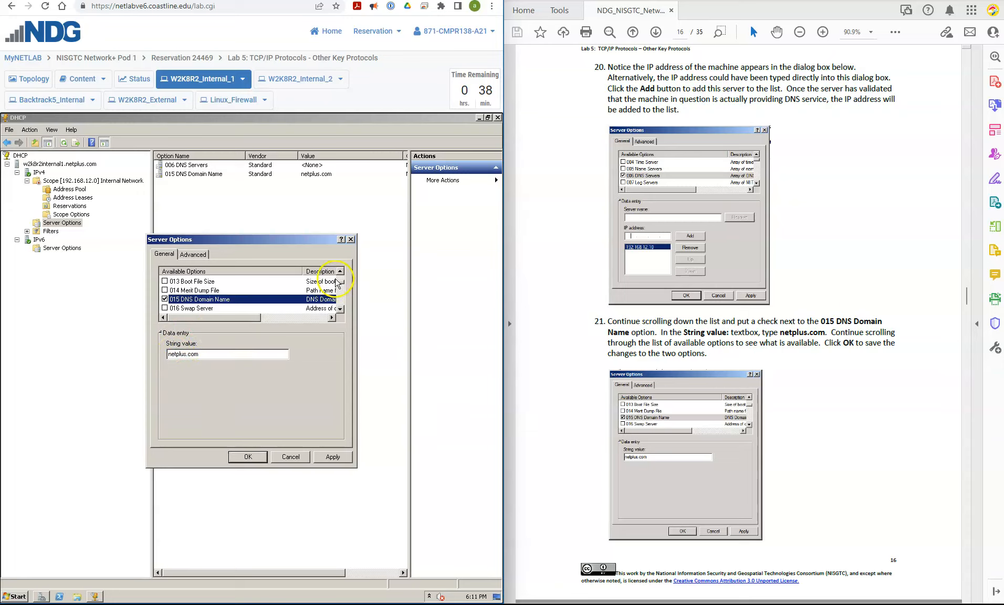
- Look through the whole list of available server options, from 002 Time Offset to 121 Classless Static Routes
{"action": "left_click_drag", "start_coordinate": [343, 282], "coordinate": [342, 272]}
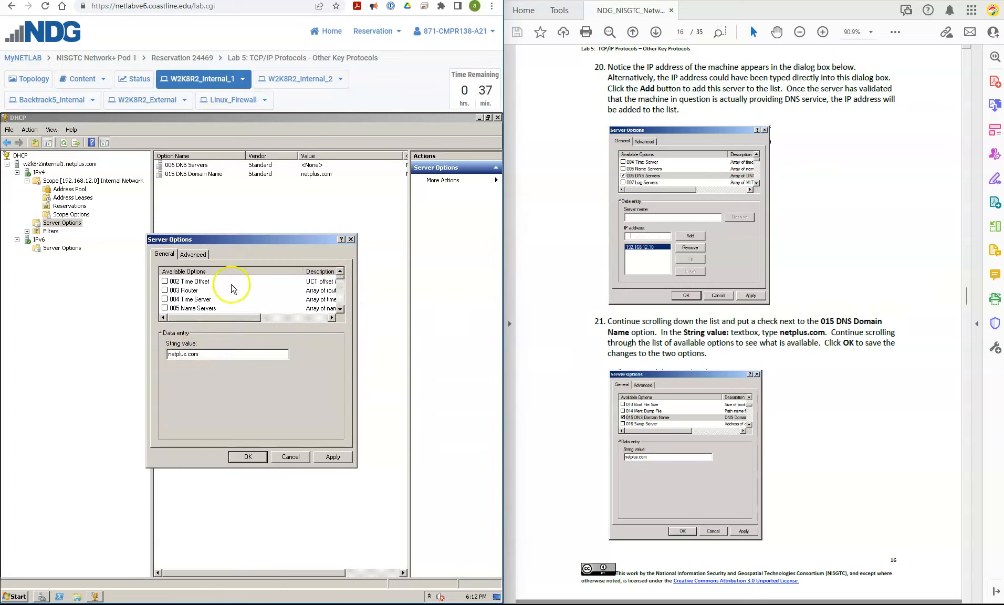
{"action": "left_click", "coordinate": [340, 309]}
{"action": "left_click", "coordinate": [341, 309]}
{"action": "left_click", "coordinate": [340, 309]}
{"action": "left_click", "coordinate": [340, 308]}
{"action": "left_click", "coordinate": [341, 309]}
{"action": "left_click", "coordinate": [340, 309]}
{"action": "left_click", "coordinate": [340, 309]}
{"action": "left_click", "coordinate": [341, 309]}
{"action": "left_click", "coordinate": [340, 309]}
{"action": "left_click", "coordinate": [340, 308]}
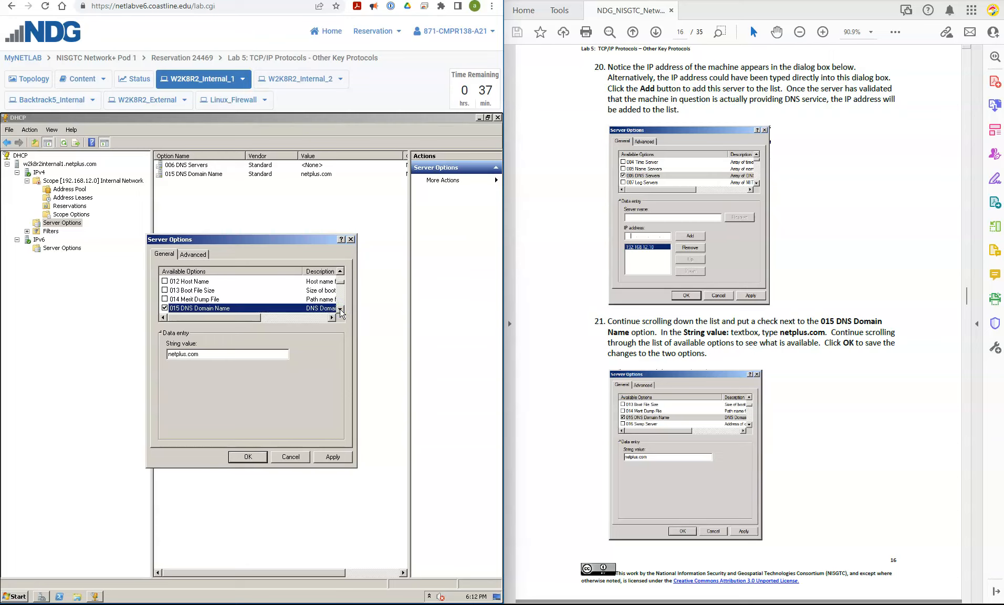
{"action": "left_click", "coordinate": [340, 309]}
{"action": "left_click", "coordinate": [340, 309]}
{"action": "left_click", "coordinate": [340, 309]}
{"action": "left_click", "coordinate": [340, 309]}
{"action": "left_click", "coordinate": [340, 308]}
{"action": "left_click", "coordinate": [340, 308]}
{"action": "left_click", "coordinate": [341, 309]}
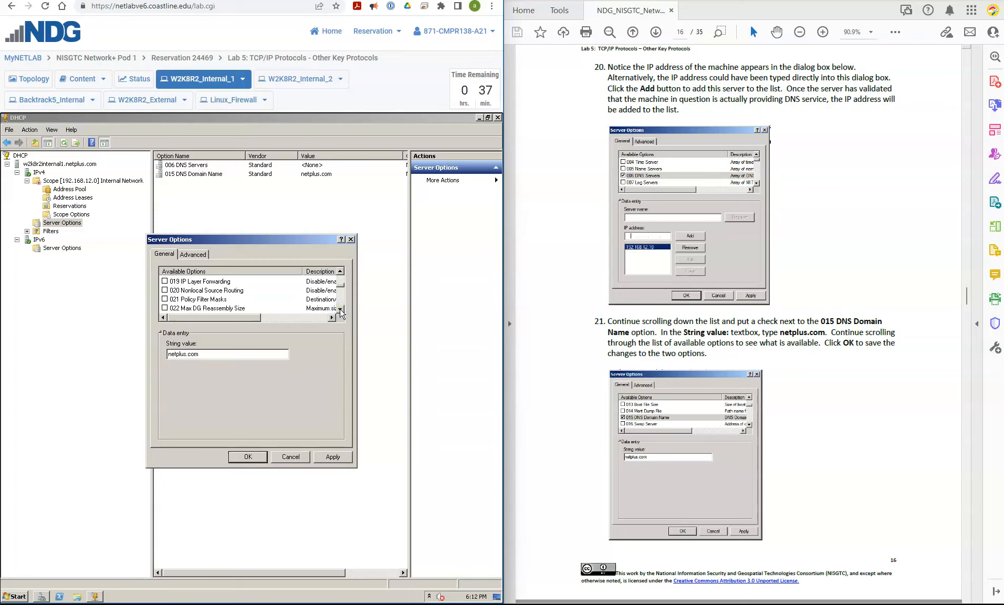
{"action": "left_click", "coordinate": [340, 309]}
{"action": "left_click", "coordinate": [340, 309]}
{"action": "left_click", "coordinate": [340, 309]}
{"action": "left_click", "coordinate": [340, 309]}
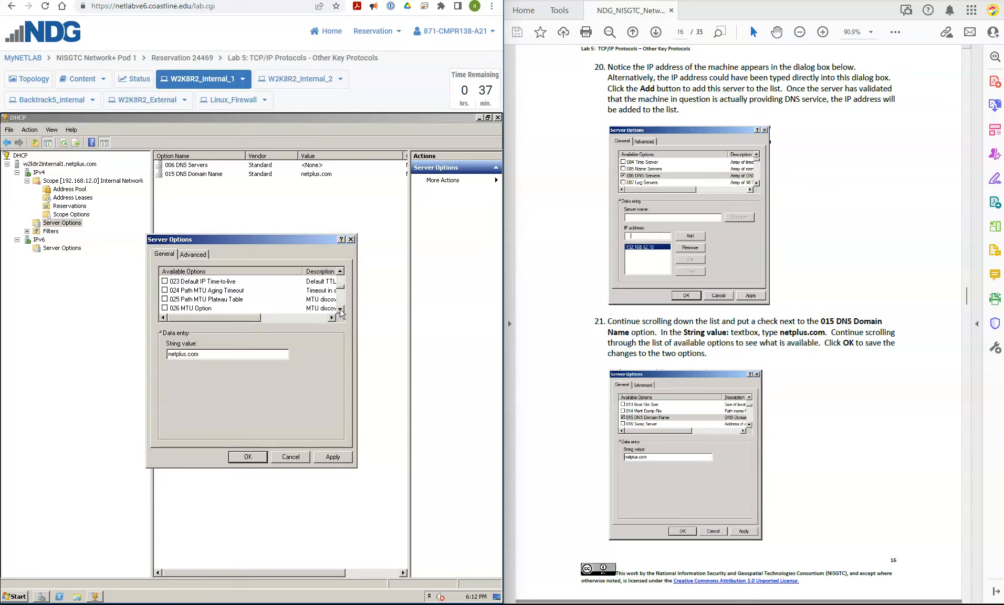
{"action": "left_click", "coordinate": [340, 308]}
{"action": "left_click", "coordinate": [340, 309]}
{"action": "left_click", "coordinate": [340, 309]}
{"action": "left_click", "coordinate": [341, 309]}
{"action": "left_click", "coordinate": [341, 309]}
{"action": "left_click", "coordinate": [340, 308]}
{"action": "left_click", "coordinate": [340, 309]}
{"action": "left_click", "coordinate": [340, 309]}
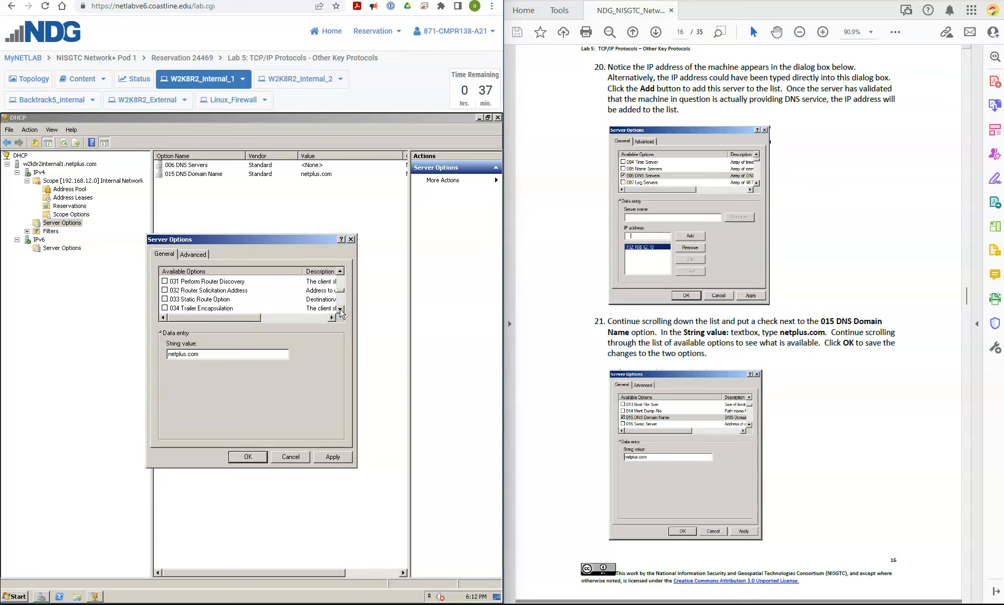
{"action": "left_click", "coordinate": [340, 309]}
{"action": "left_click", "coordinate": [341, 309]}
{"action": "left_click", "coordinate": [340, 309]}
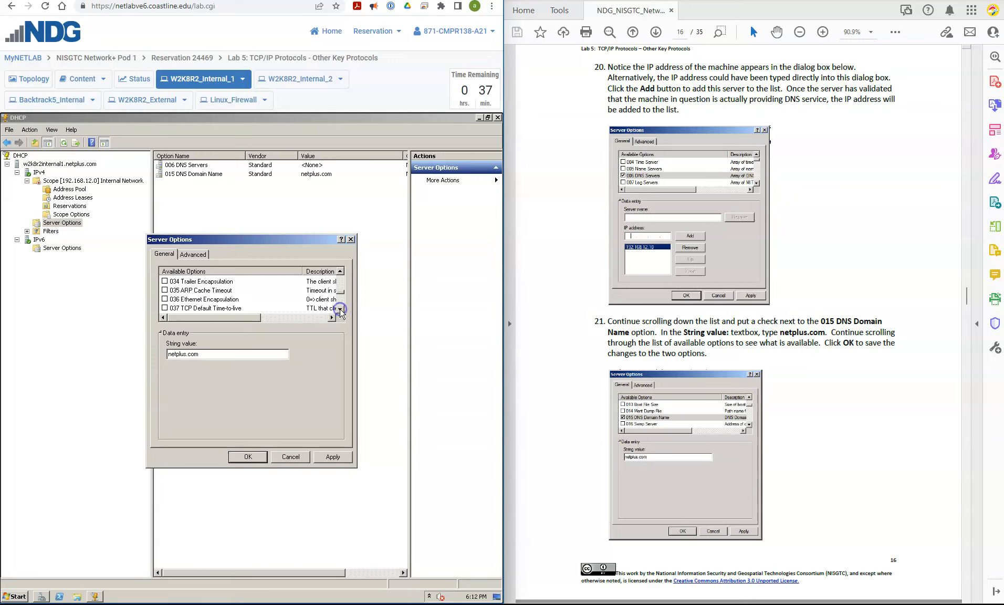
{"action": "left_click", "coordinate": [340, 309]}
{"action": "left_click", "coordinate": [340, 309]}
{"action": "left_click", "coordinate": [340, 309]}
{"action": "left_click", "coordinate": [341, 308]}
{"action": "left_click", "coordinate": [340, 308]}
{"action": "left_click", "coordinate": [341, 309]}
{"action": "left_click", "coordinate": [341, 309]}
{"action": "left_click", "coordinate": [341, 309]}
{"action": "left_click", "coordinate": [340, 309]}
{"action": "left_click", "coordinate": [340, 309]}
{"action": "left_click", "coordinate": [341, 309]}
{"action": "left_click", "coordinate": [341, 309]}
{"action": "left_click", "coordinate": [340, 309]}
{"action": "left_click", "coordinate": [340, 309]}
{"action": "left_click", "coordinate": [341, 308]}
{"action": "left_click", "coordinate": [340, 308]}
{"action": "left_click", "coordinate": [340, 309]}
{"action": "left_click", "coordinate": [341, 309]}
{"action": "left_click", "coordinate": [340, 308]}
{"action": "left_click", "coordinate": [340, 309]}
{"action": "left_click", "coordinate": [340, 309]}
{"action": "left_click", "coordinate": [340, 308]}
{"action": "left_click", "coordinate": [340, 309]}
{"action": "left_click", "coordinate": [340, 309]}
{"action": "left_click", "coordinate": [341, 309]}
{"action": "left_click", "coordinate": [340, 309]}
- Apply and save the server option changes, and display the scope options of the Internal Network scope
{"action": "left_click", "coordinate": [333, 457]}
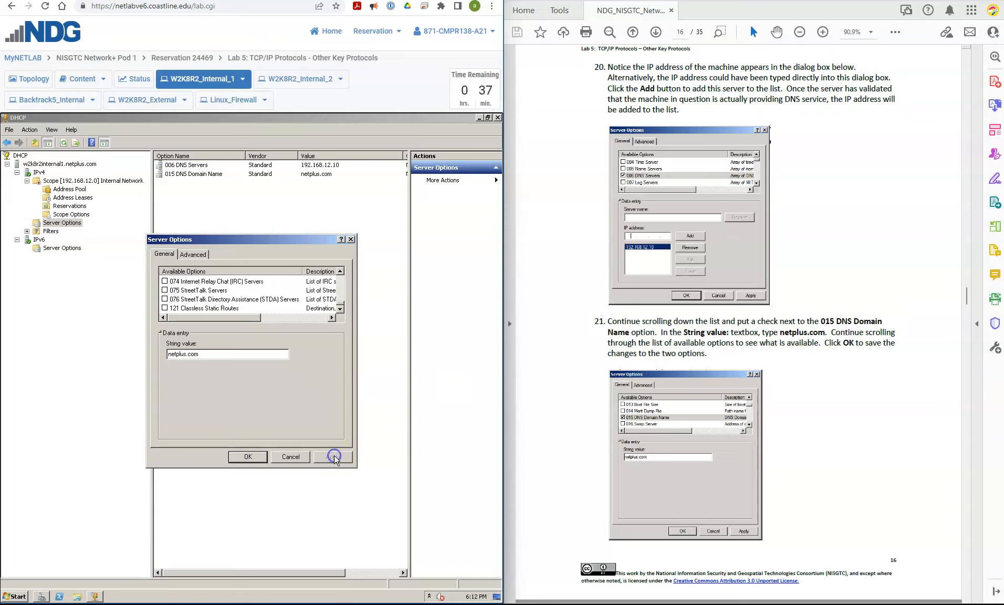
{"action": "left_click", "coordinate": [253, 457]}
{"action": "left_click", "coordinate": [557, 440]}
{"action": "scroll", "coordinate": [559, 439], "scroll_direction": "down", "scroll_amount": 5}
{"action": "scroll", "coordinate": [558, 440], "scroll_direction": "down", "scroll_amount": 3}
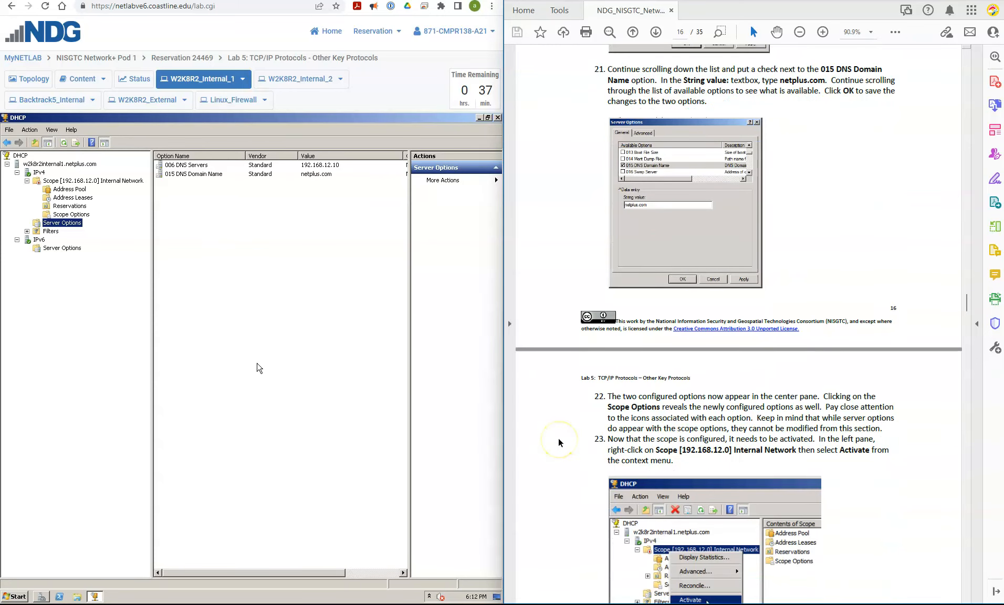
{"action": "scroll", "coordinate": [558, 440], "scroll_direction": "down", "scroll_amount": 7}
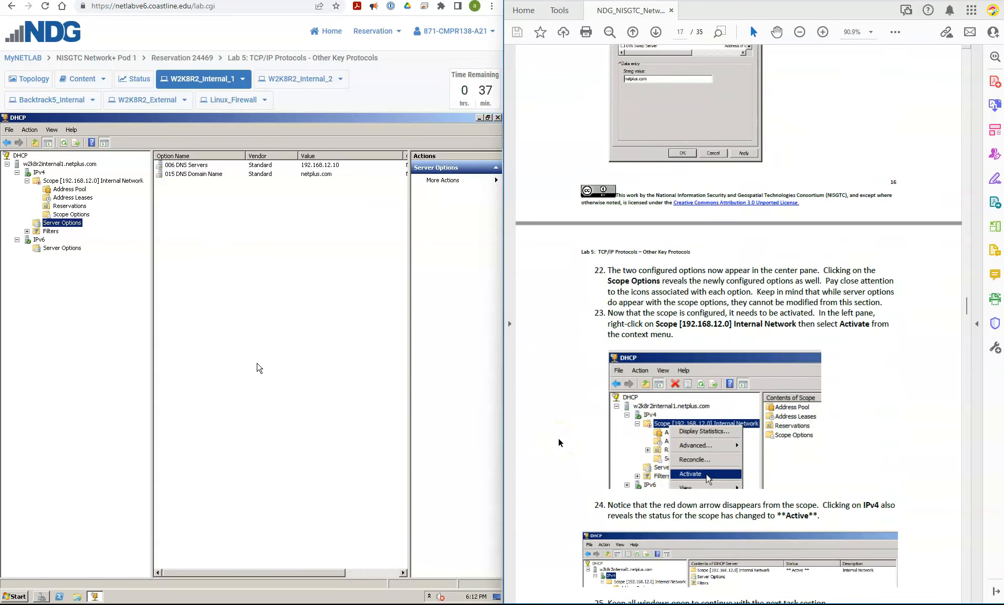
{"action": "scroll", "coordinate": [558, 438], "scroll_direction": "down", "scroll_amount": 2}
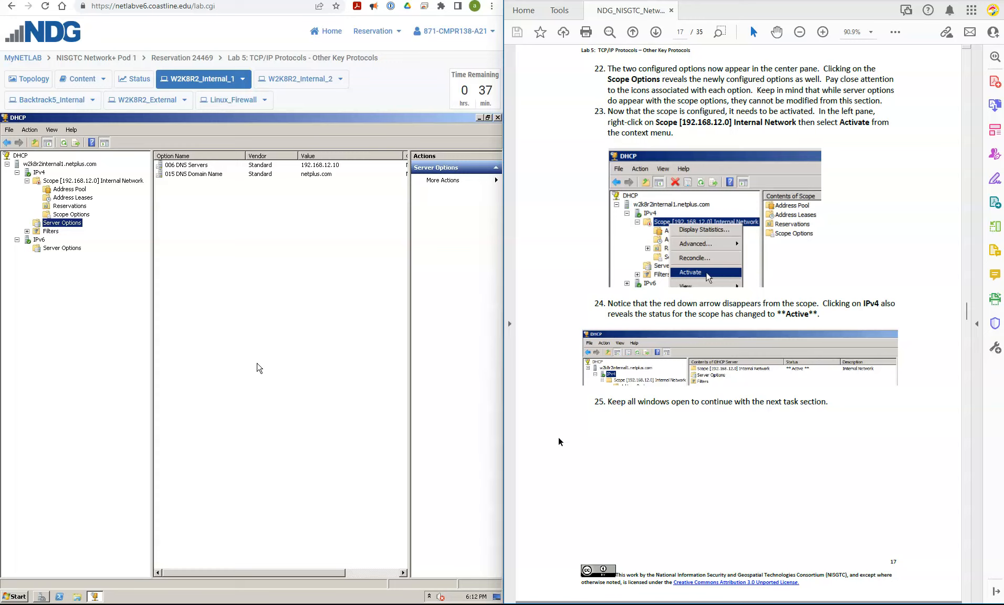
{"action": "left_click", "coordinate": [59, 214]}
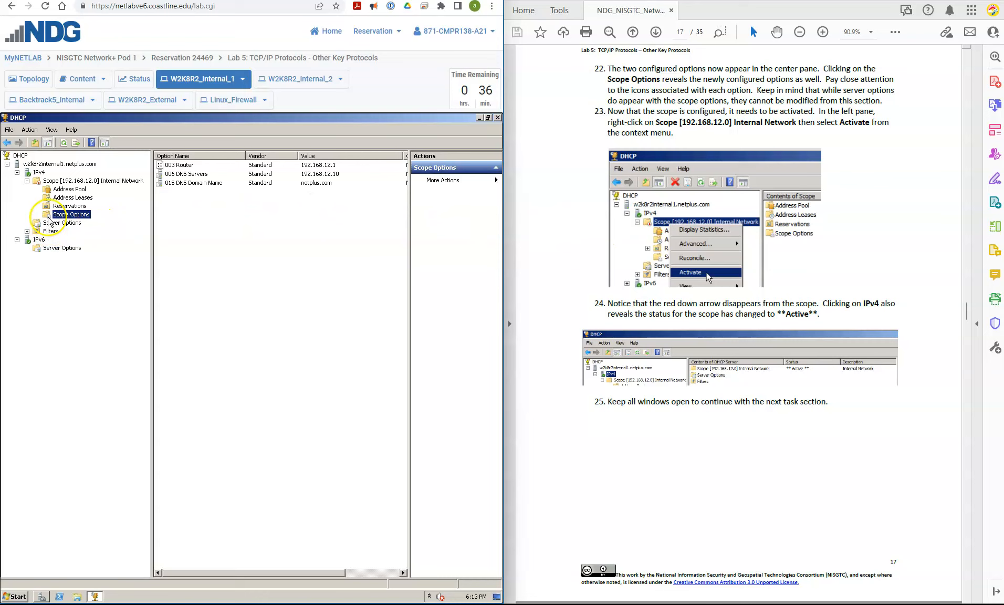
- Activate the scope [192.168.12.0] Internal Network
{"action": "left_click", "coordinate": [55, 181]}
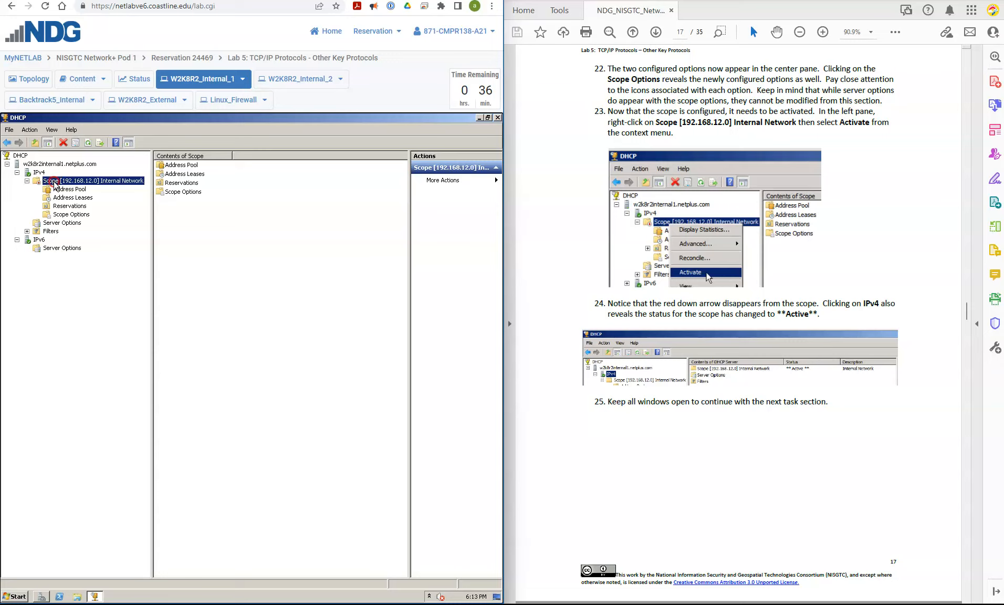
{"action": "right_click", "coordinate": [55, 182]}
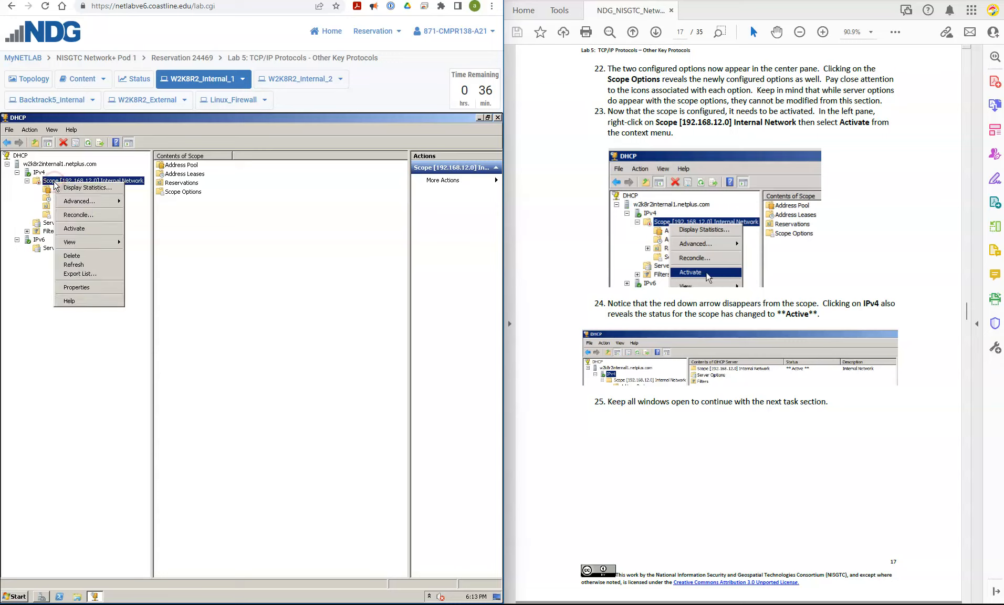
{"action": "left_click", "coordinate": [85, 229]}
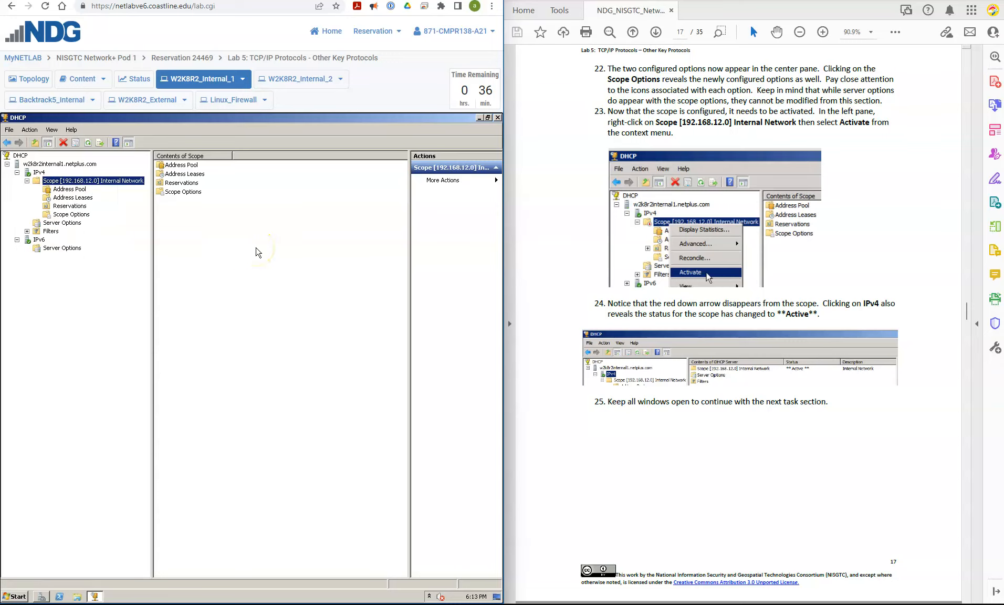